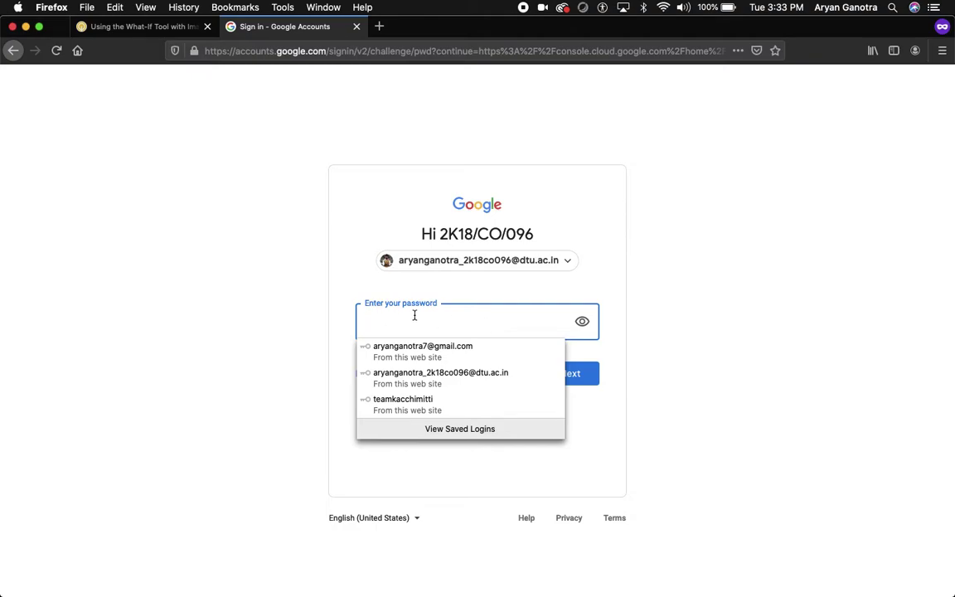
Step: Choose to sign in with another Google account and submit the username copied from the Qwiklabs lab page
{"action": "left_click", "coordinate": [500, 263]}
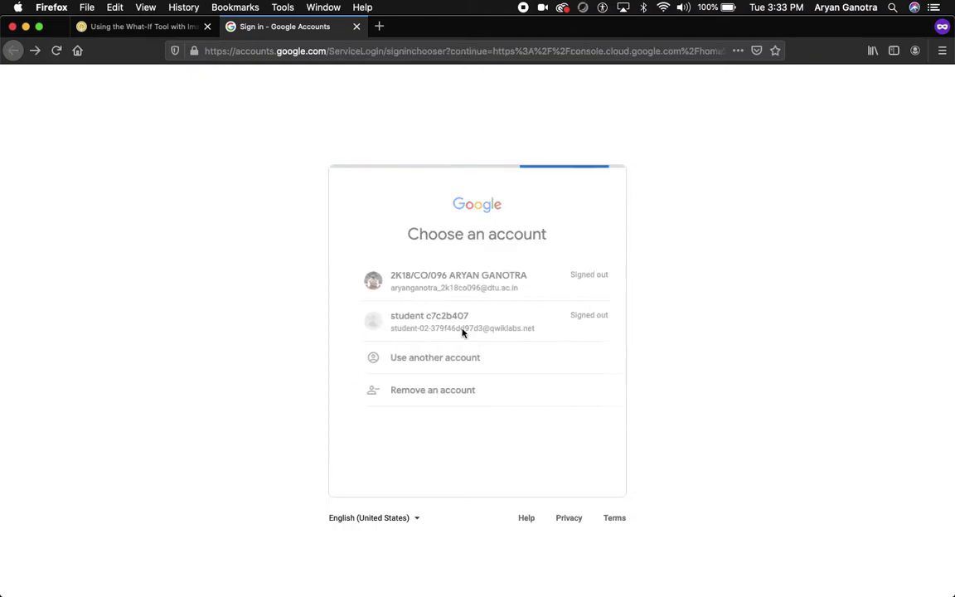
{"action": "left_click", "coordinate": [463, 365]}
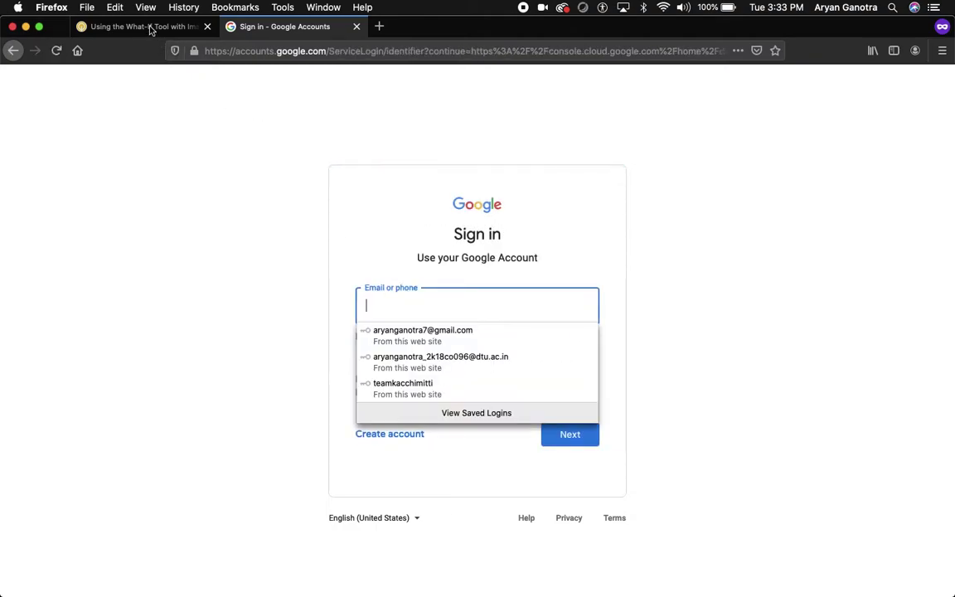
{"action": "left_click", "coordinate": [137, 27]}
{"action": "left_click", "coordinate": [167, 291]}
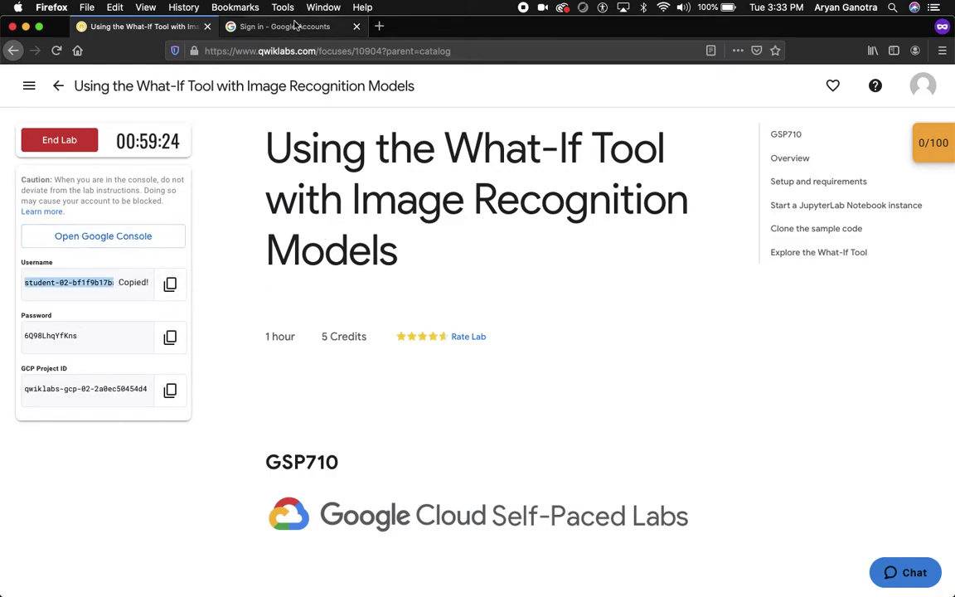
{"action": "left_click", "coordinate": [294, 27]}
{"action": "key", "text": "super+v"}
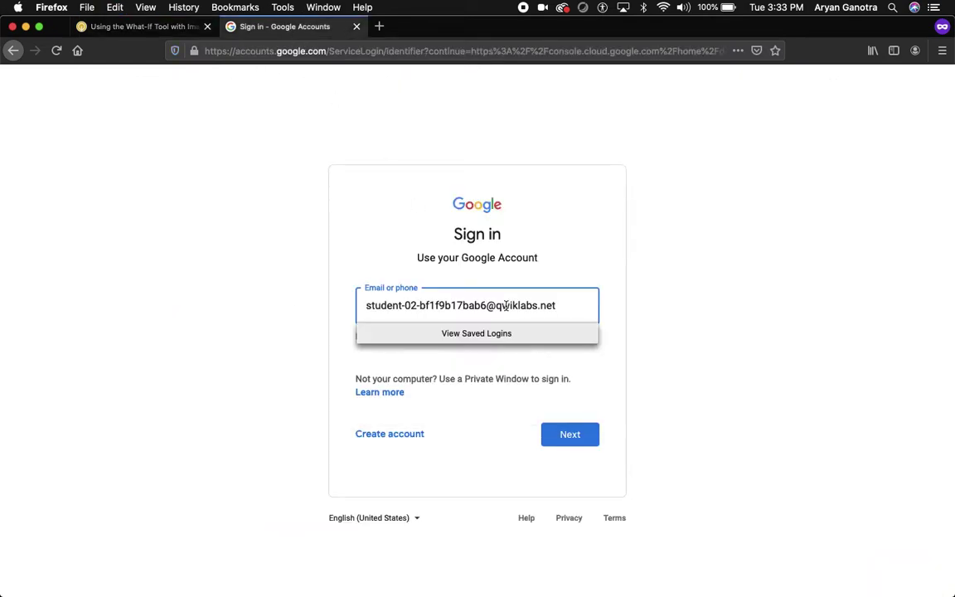
{"action": "left_click", "coordinate": [583, 437]}
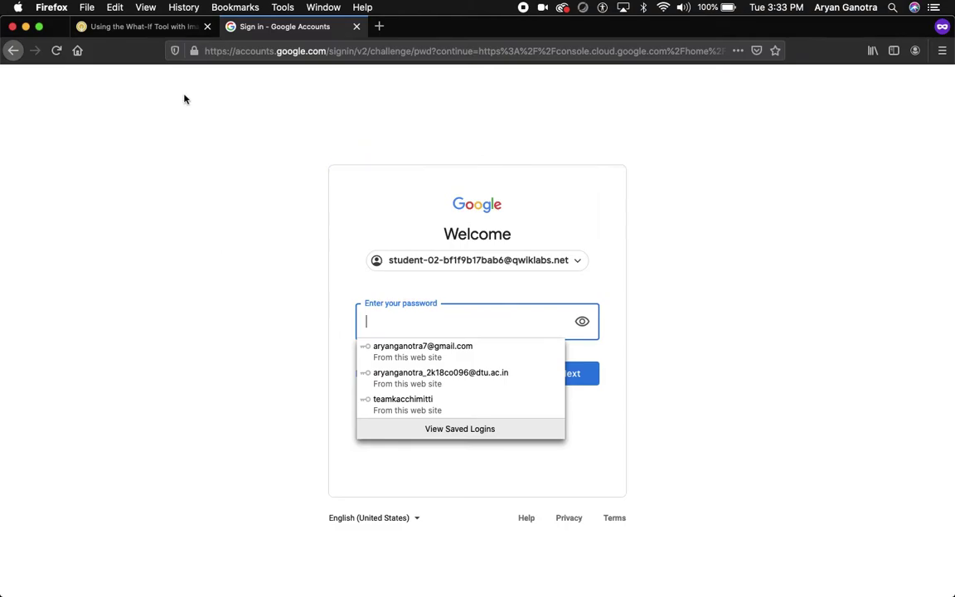
Step: Copy the temporary account password from the lab page and submit it in the Google sign-in password field
{"action": "left_click", "coordinate": [133, 27]}
{"action": "left_click", "coordinate": [186, 354]}
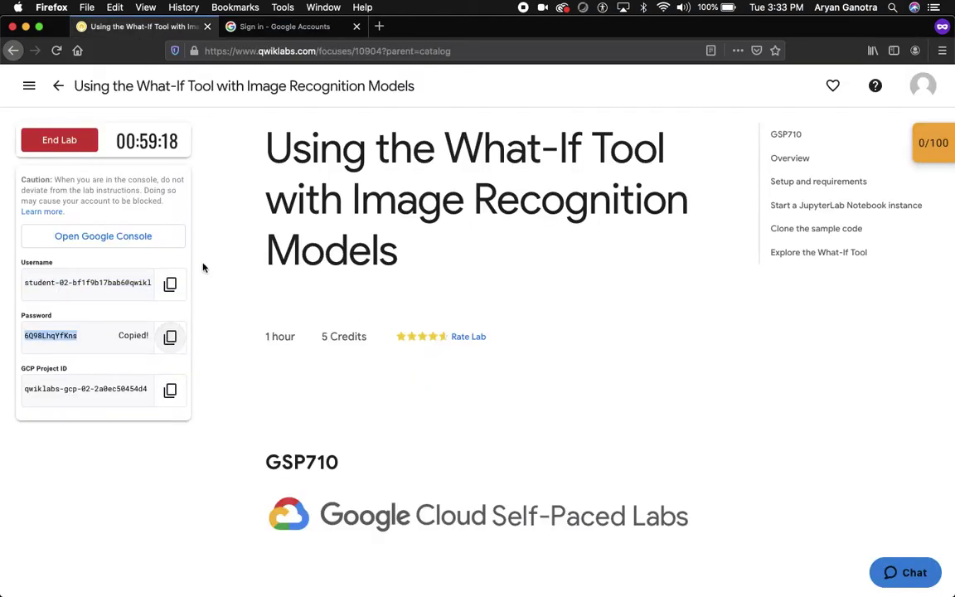
{"action": "left_click", "coordinate": [336, 27]}
{"action": "key", "text": "super+v"}
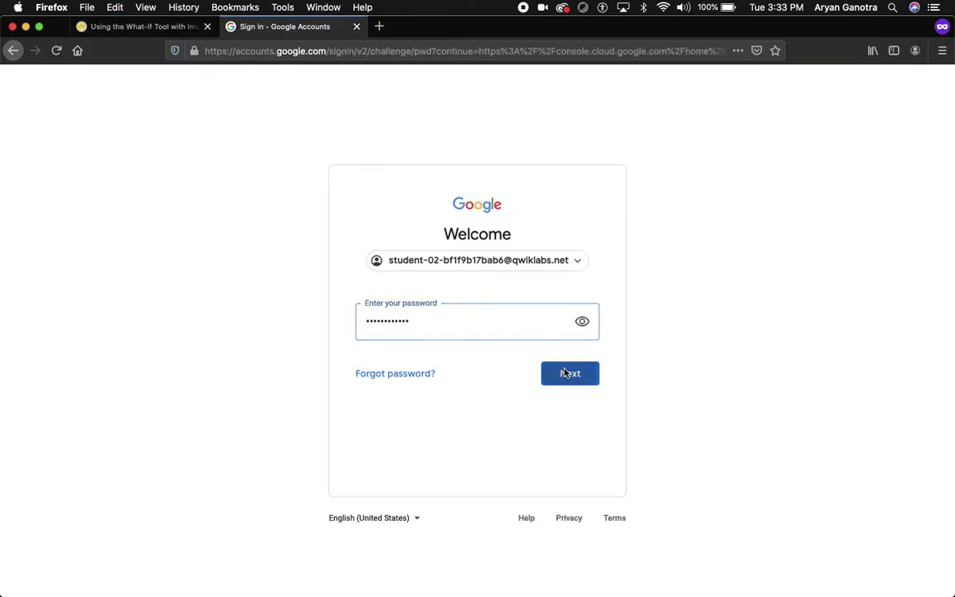
{"action": "left_click", "coordinate": [567, 374]}
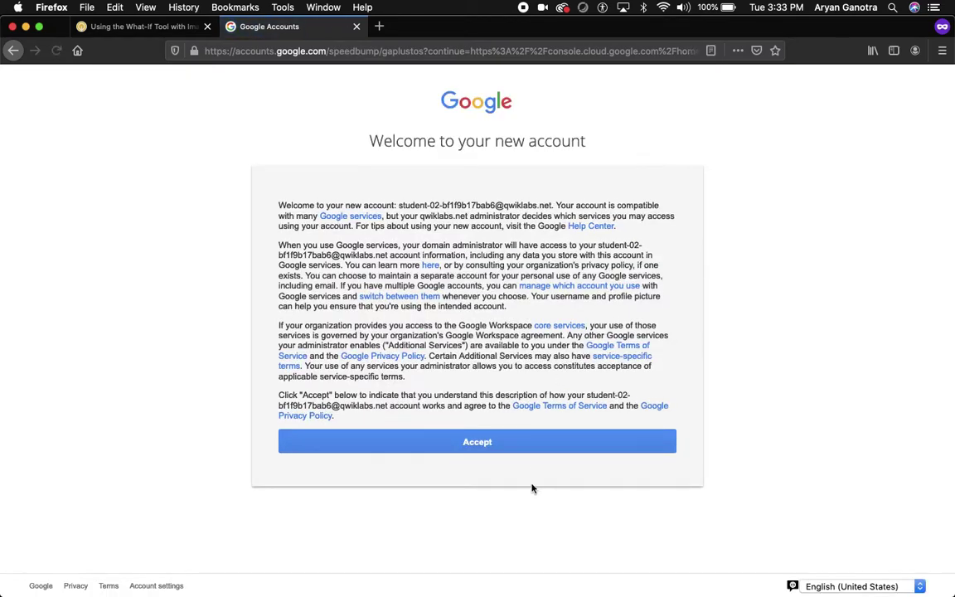
Step: Accept the new account terms, confirm the recovery options without adding any, and agree to the Google Cloud Platform Terms of Service
{"action": "left_click", "coordinate": [547, 450]}
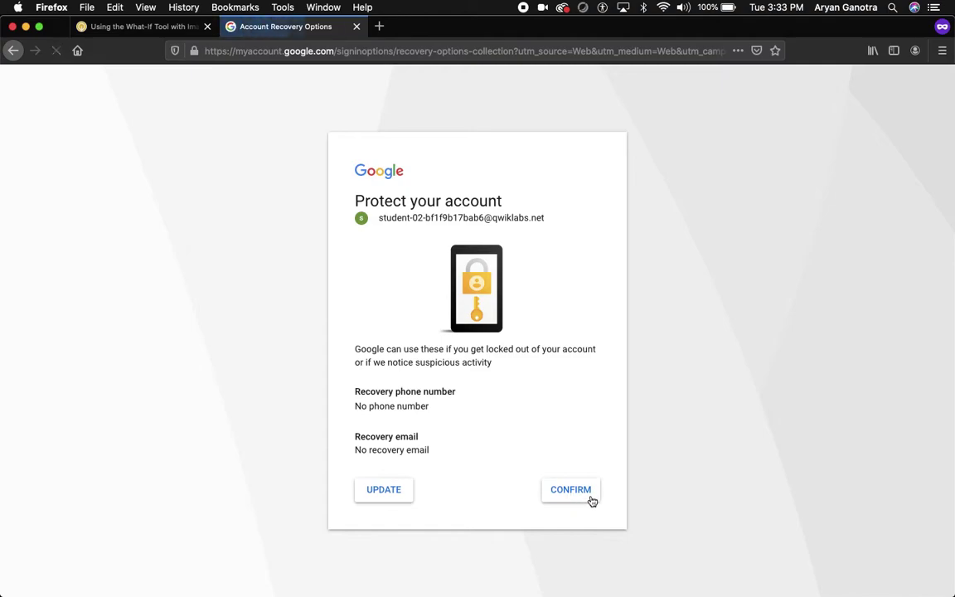
{"action": "left_click", "coordinate": [592, 501]}
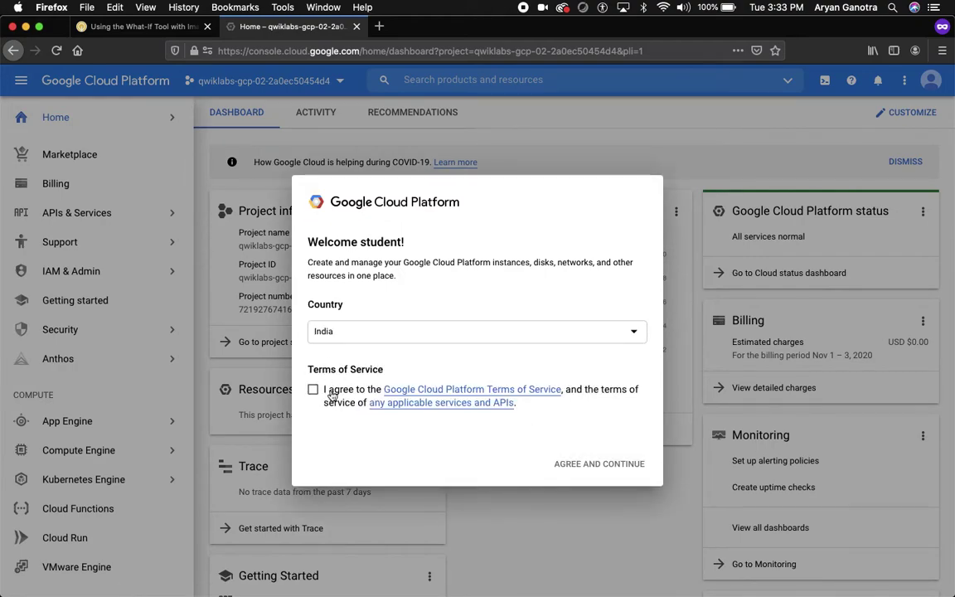
{"action": "left_click", "coordinate": [332, 394]}
{"action": "left_click", "coordinate": [567, 461]}
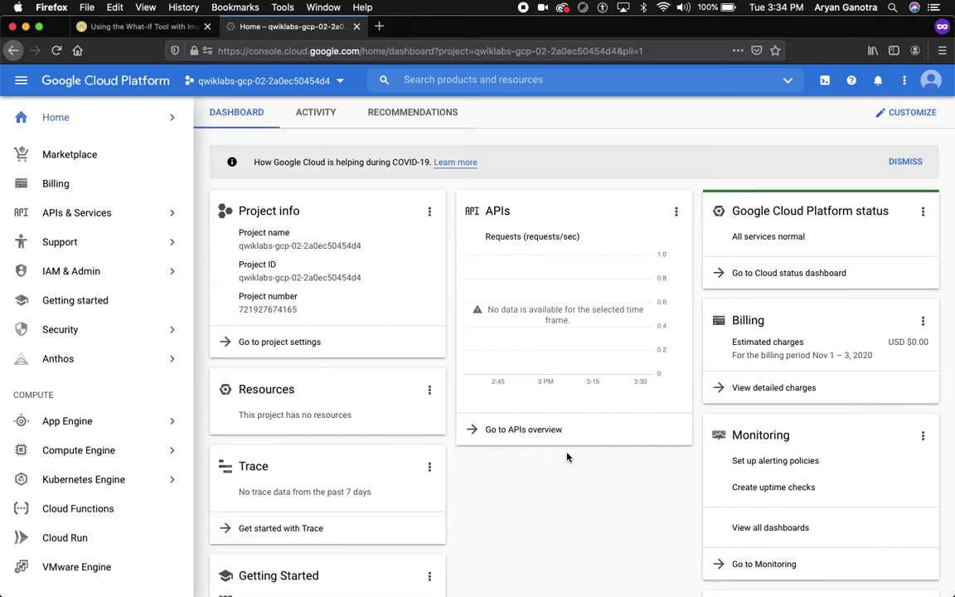
Step: Read the lab instructions from the overview through the Start a JupyterLab Notebook instance section
{"action": "left_click", "coordinate": [139, 26]}
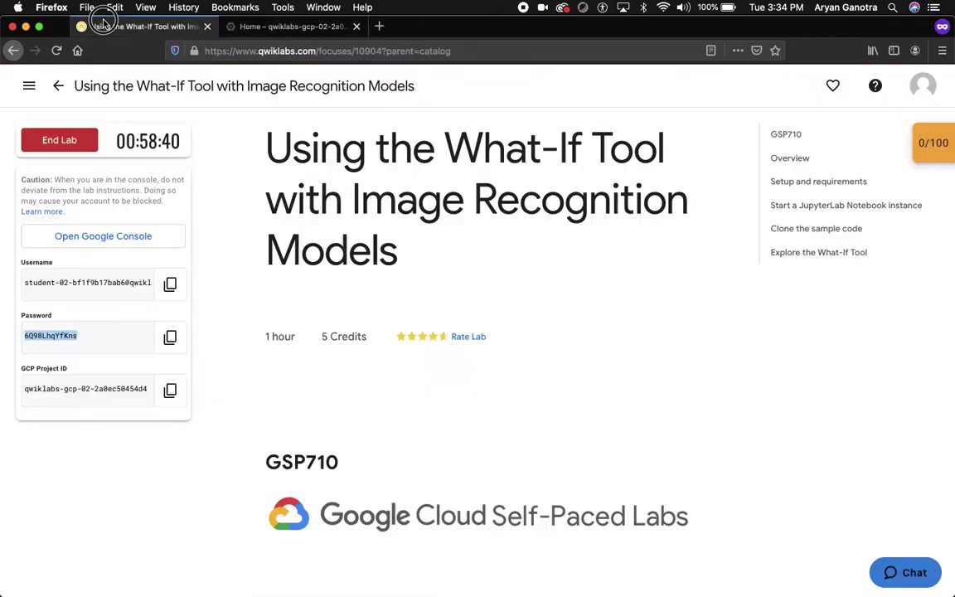
{"action": "scroll", "coordinate": [504, 481], "scroll_direction": "down", "scroll_amount": 10}
{"action": "scroll", "coordinate": [505, 481], "scroll_direction": "up", "scroll_amount": 4}
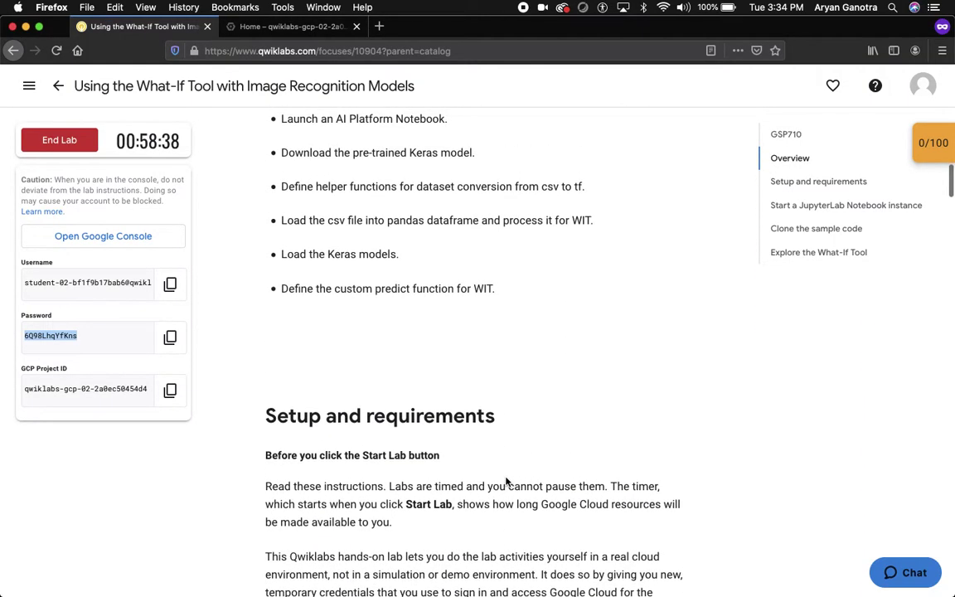
{"action": "scroll", "coordinate": [506, 481], "scroll_direction": "down", "scroll_amount": 10}
{"action": "scroll", "coordinate": [505, 482], "scroll_direction": "up", "scroll_amount": 3}
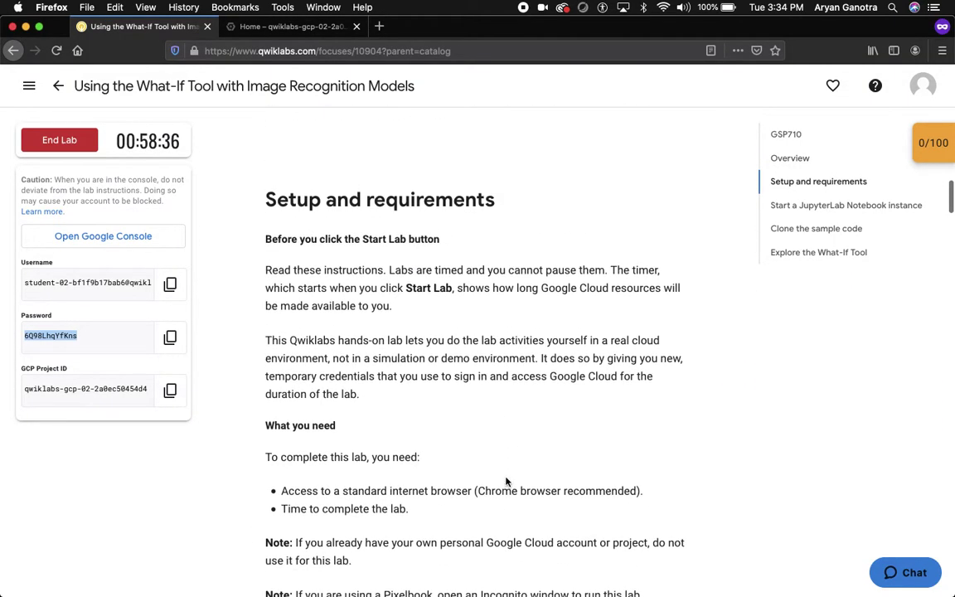
{"action": "scroll", "coordinate": [546, 280], "scroll_direction": "down", "scroll_amount": 5}
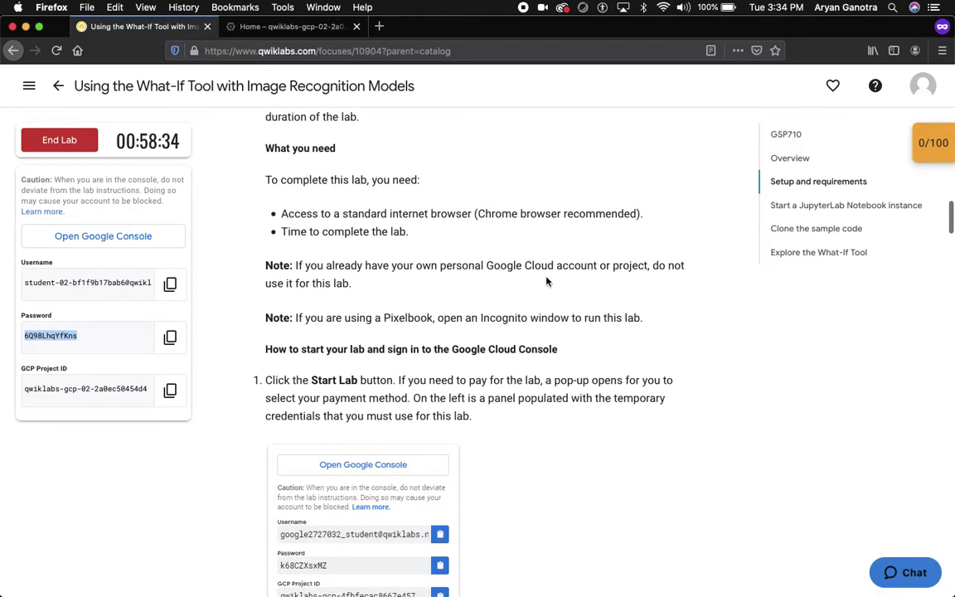
{"action": "scroll", "coordinate": [547, 282], "scroll_direction": "down", "scroll_amount": 2}
{"action": "scroll", "coordinate": [518, 366], "scroll_direction": "down", "scroll_amount": 15}
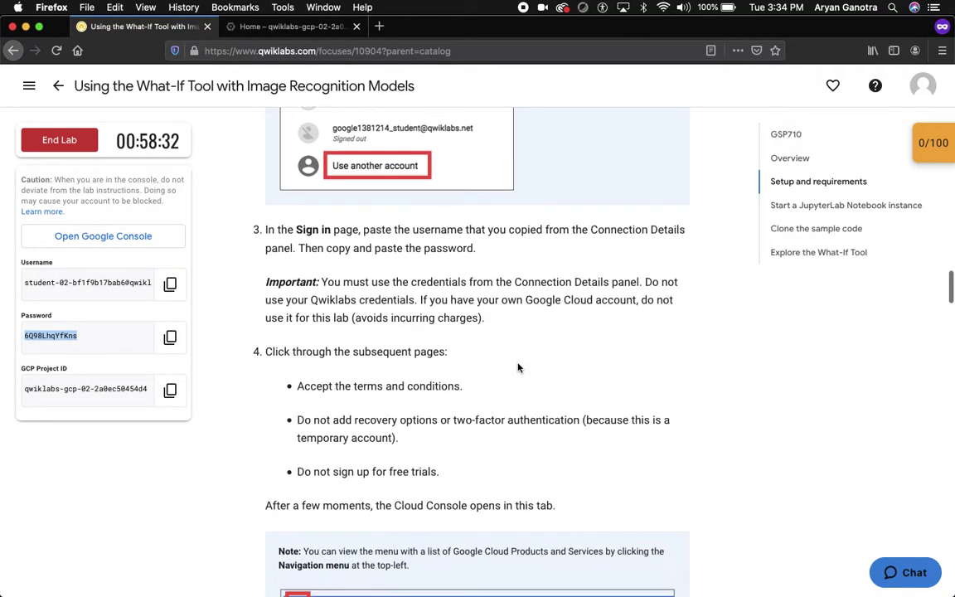
{"action": "scroll", "coordinate": [518, 367], "scroll_direction": "down", "scroll_amount": 4}
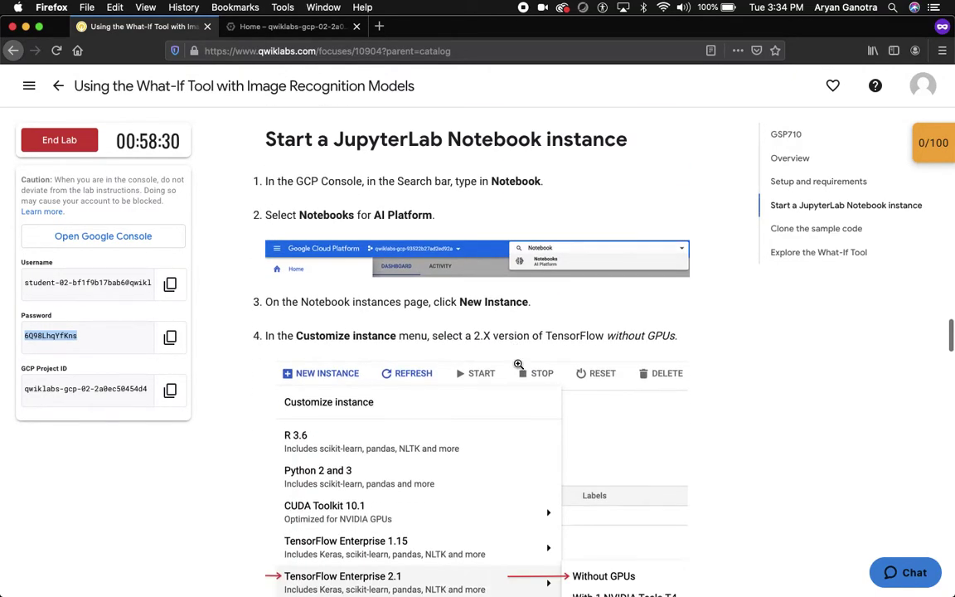
{"action": "scroll", "coordinate": [339, 313], "scroll_direction": "down", "scroll_amount": 1}
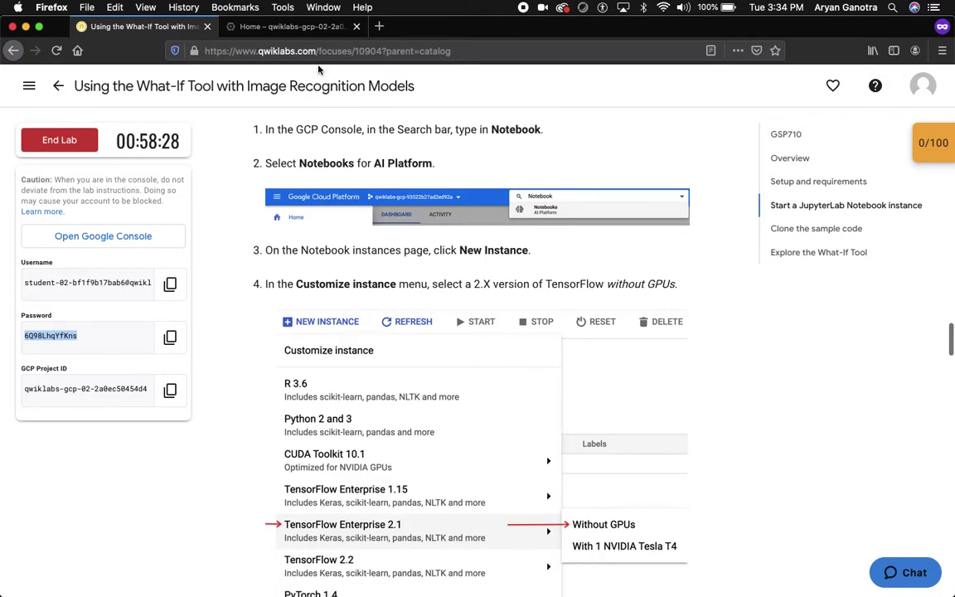
Step: Search the Cloud Console for "Notebook" and open Notebooks for AI Platform
{"action": "left_click", "coordinate": [278, 26]}
{"action": "left_click", "coordinate": [497, 86]}
{"action": "type", "text": "Notebook"}
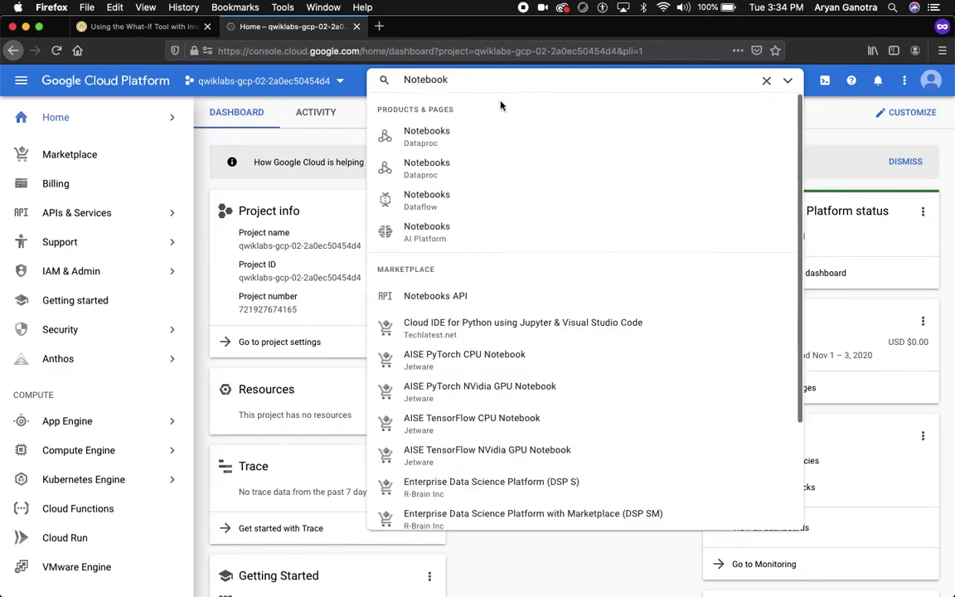
{"action": "left_click", "coordinate": [513, 237]}
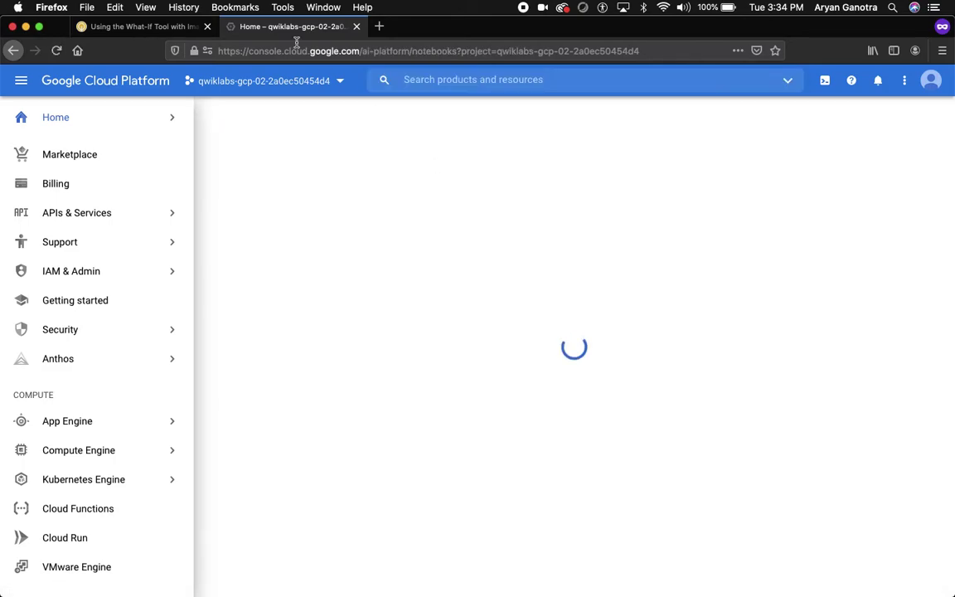
Step: Start a new notebook instance with TensorFlow Enterprise 2.1 without GPUs, as the lab instructions specify
{"action": "left_click", "coordinate": [127, 27]}
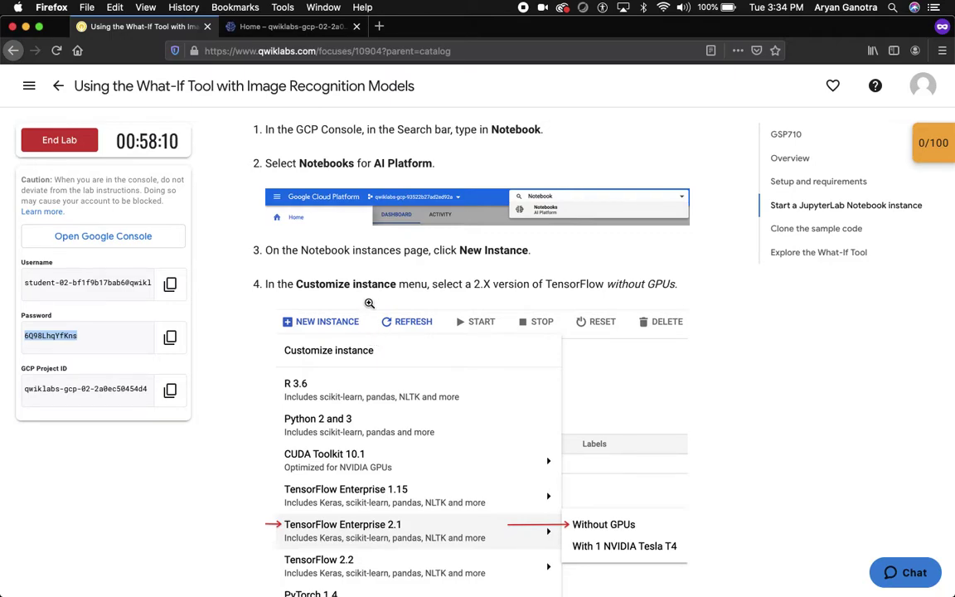
{"action": "left_click", "coordinate": [305, 28]}
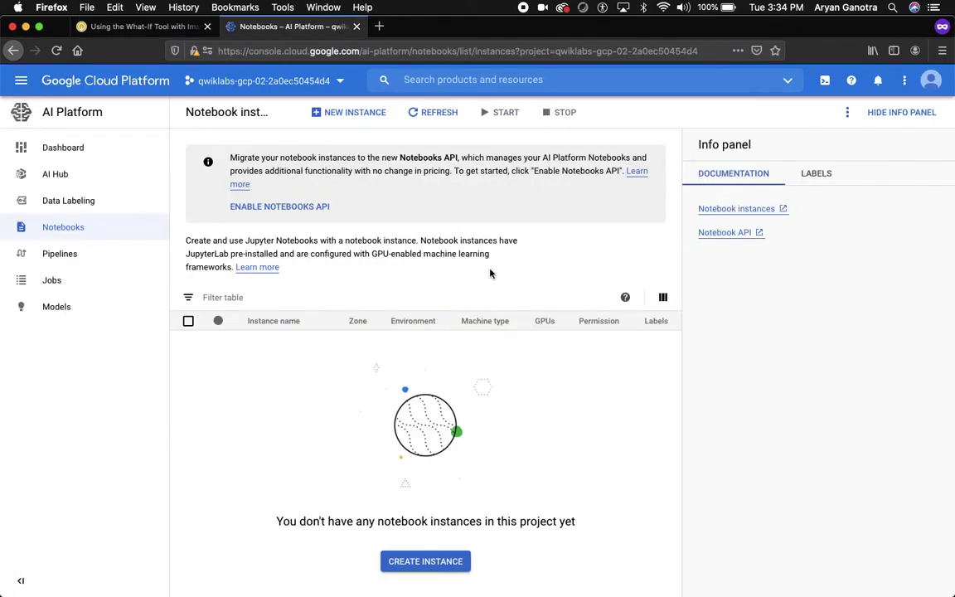
{"action": "left_click", "coordinate": [347, 113]}
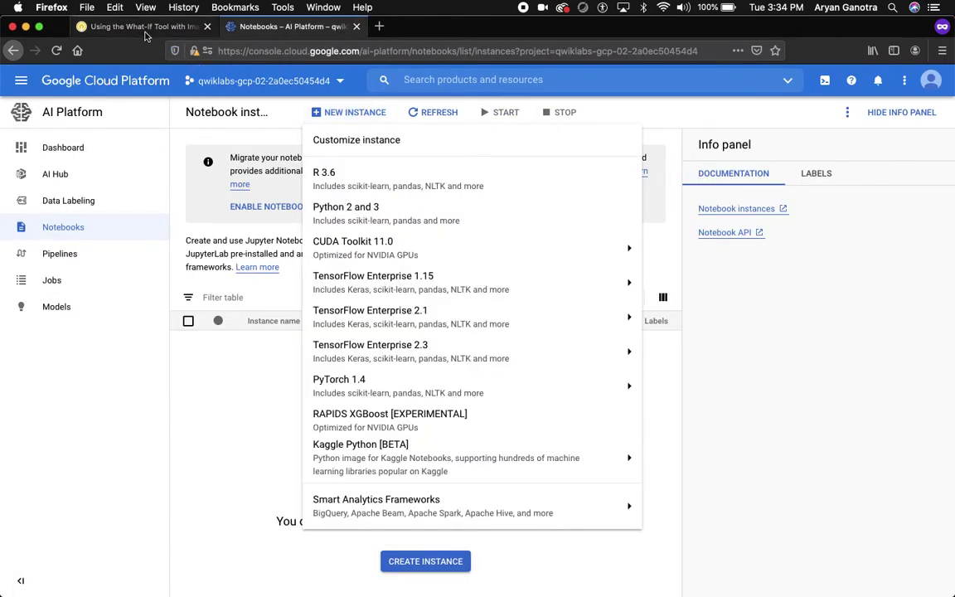
{"action": "left_click", "coordinate": [116, 27]}
{"action": "scroll", "coordinate": [442, 335], "scroll_direction": "down", "scroll_amount": 3}
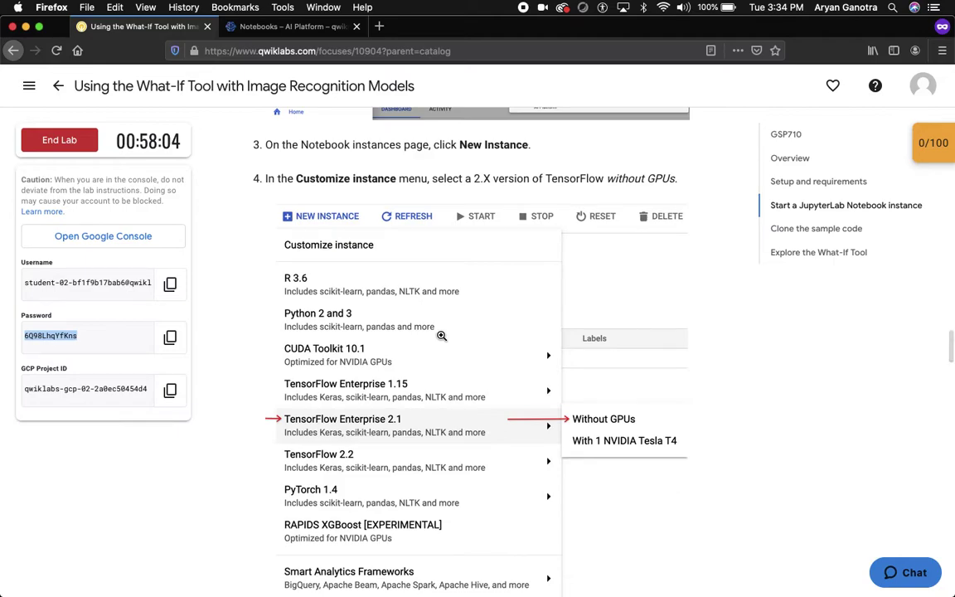
{"action": "left_click", "coordinate": [290, 26]}
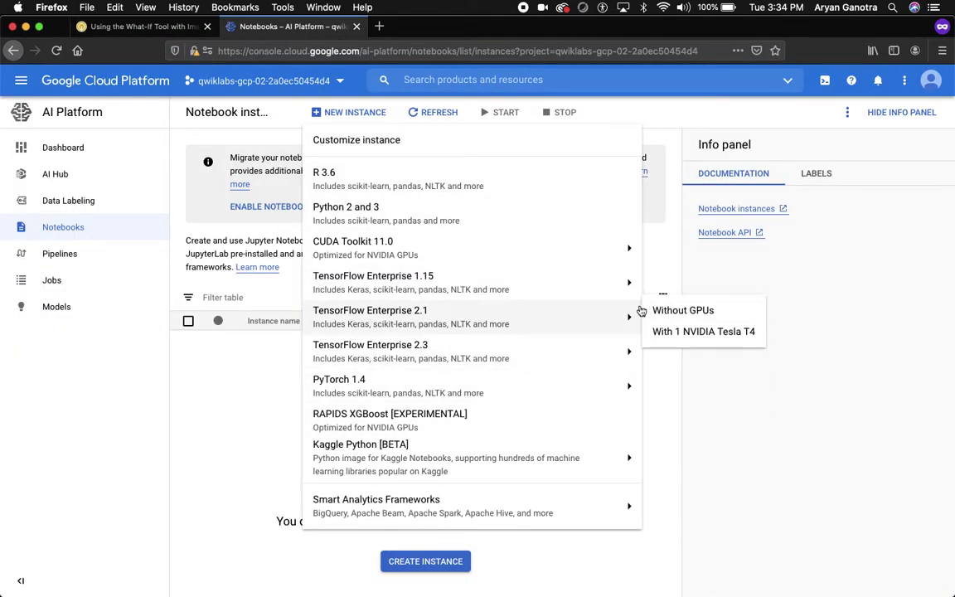
{"action": "left_click", "coordinate": [673, 311]}
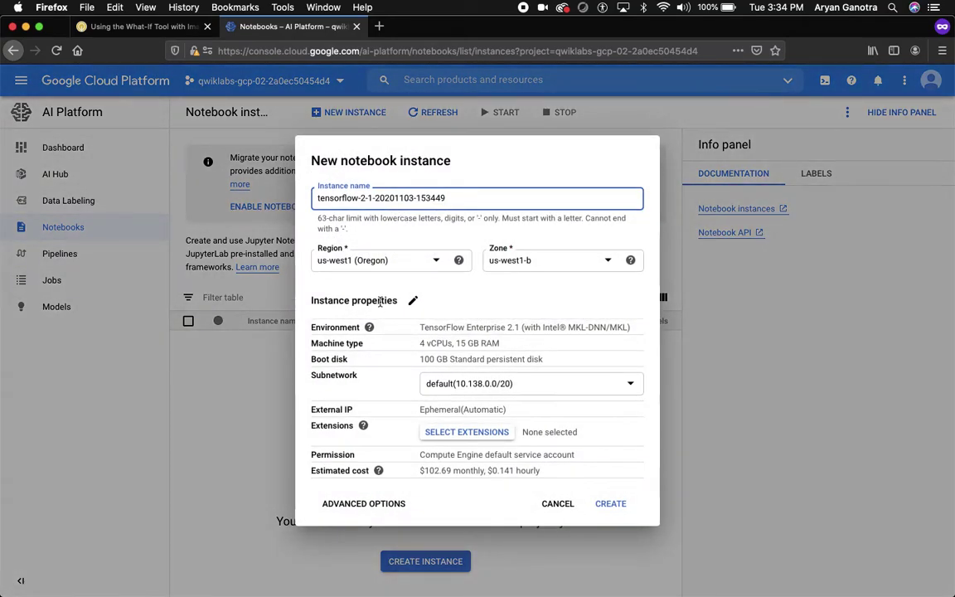
Step: Check the lab's region requirement, set the new notebook instance's region to us-central1 (Iowa), and create the instance
{"action": "left_click", "coordinate": [613, 508]}
{"action": "left_click", "coordinate": [130, 28]}
{"action": "scroll", "coordinate": [375, 420], "scroll_direction": "down", "scroll_amount": 5}
{"action": "scroll", "coordinate": [375, 420], "scroll_direction": "down", "scroll_amount": 2}
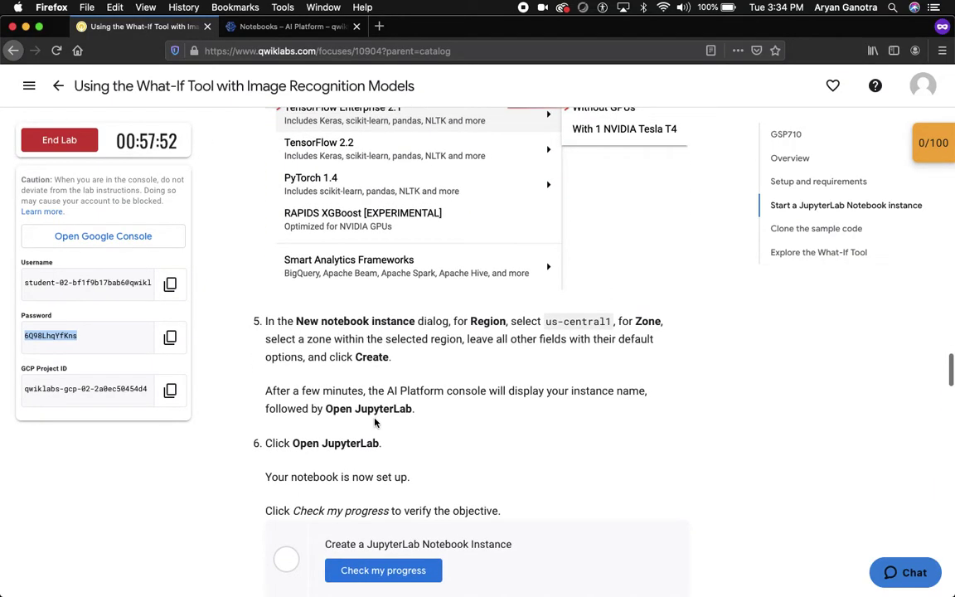
{"action": "scroll", "coordinate": [375, 423], "scroll_direction": "down", "scroll_amount": 2}
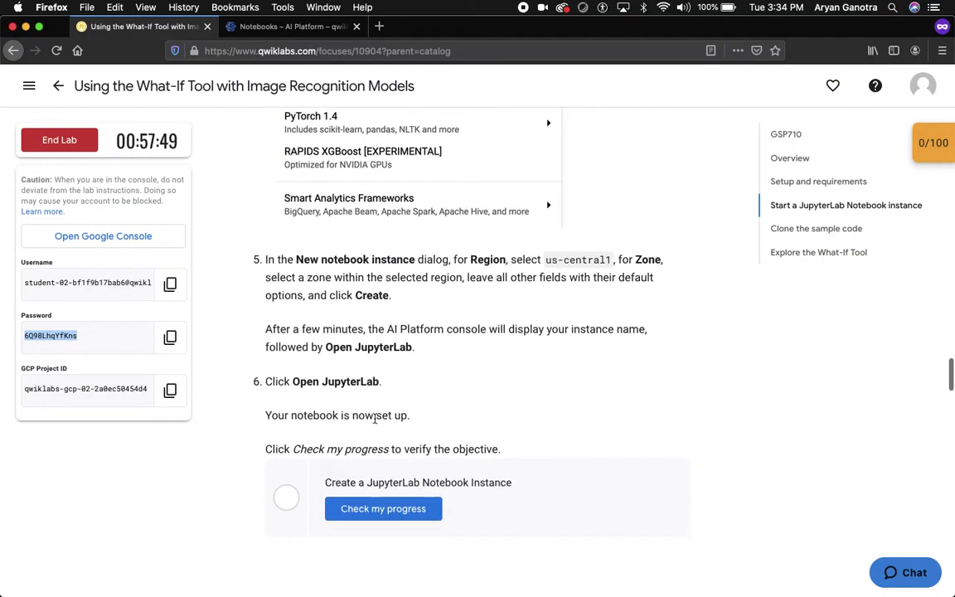
{"action": "scroll", "coordinate": [374, 420], "scroll_direction": "down", "scroll_amount": 1}
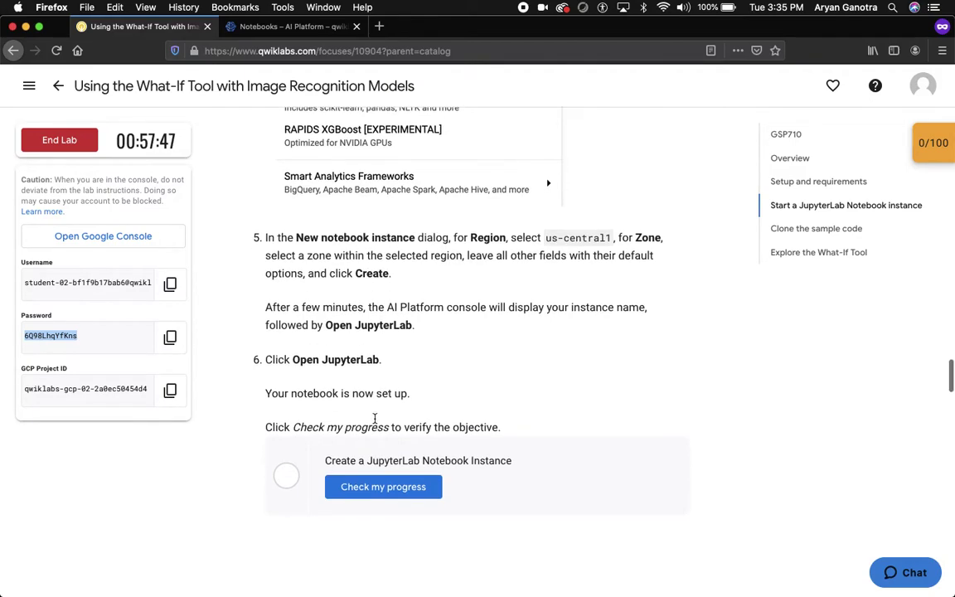
{"action": "left_click", "coordinate": [327, 30]}
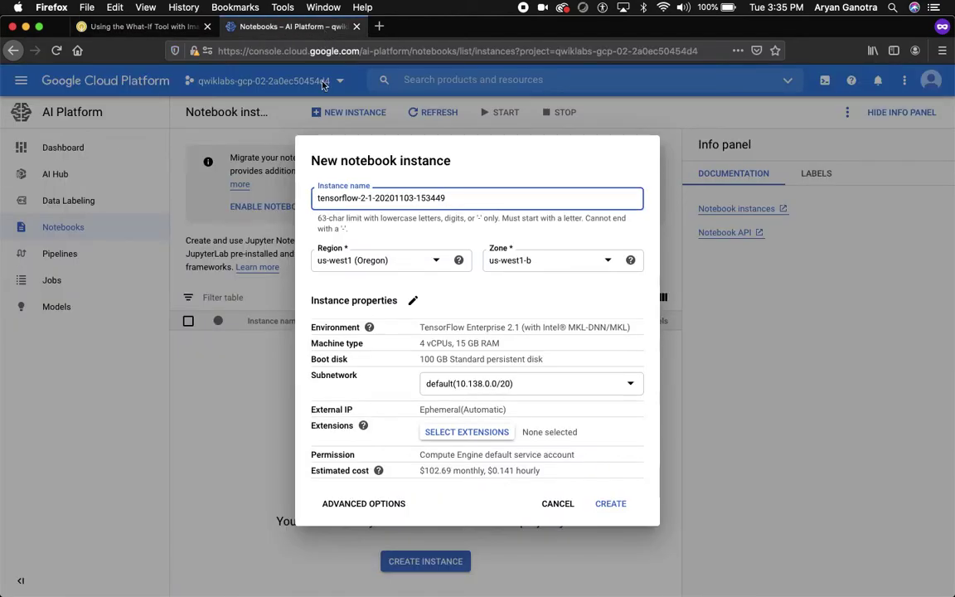
{"action": "left_click", "coordinate": [367, 262]}
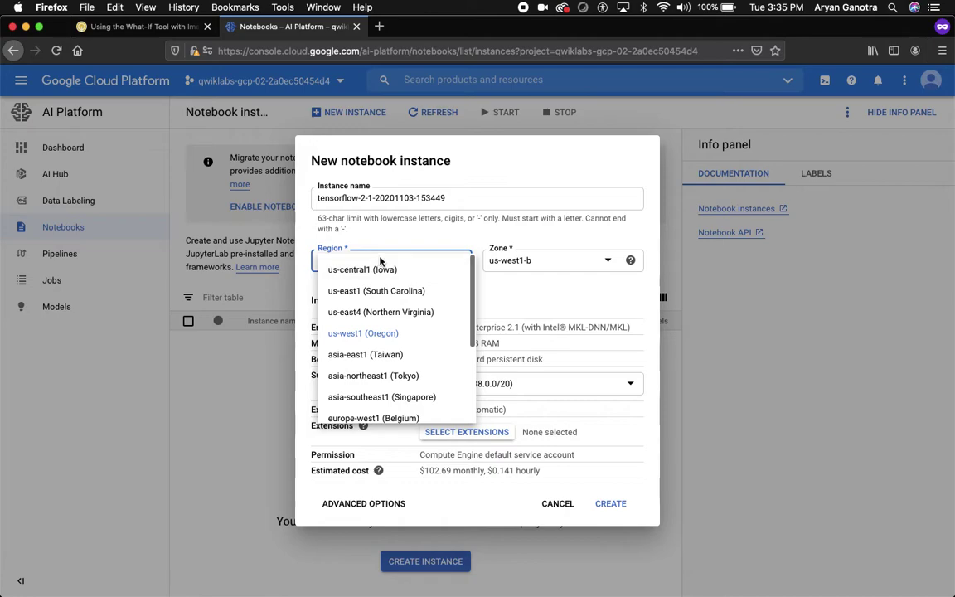
{"action": "left_click", "coordinate": [377, 271]}
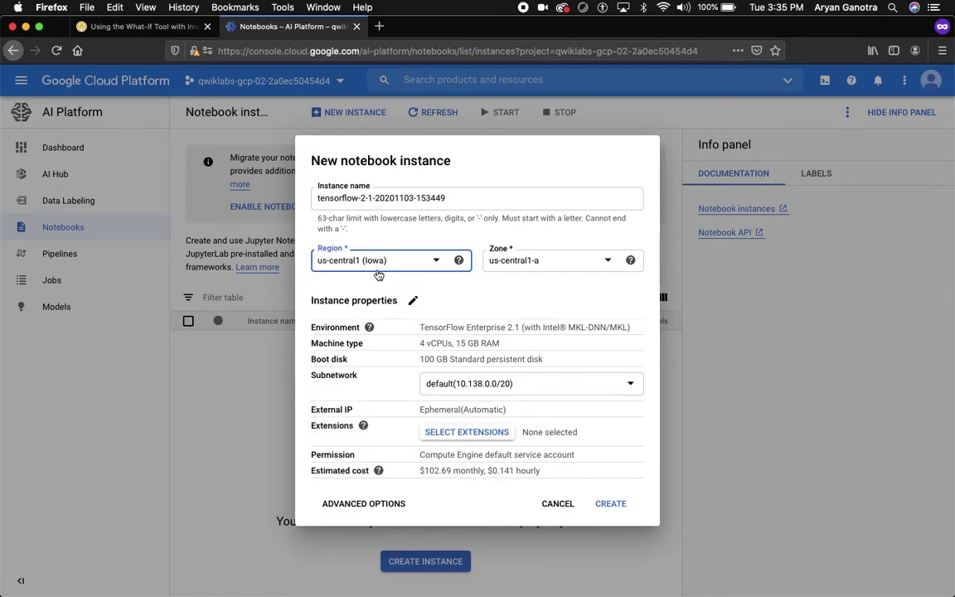
{"action": "left_click", "coordinate": [610, 503]}
Step: Check the new notebook instance's provisioning status against the lab's Open JupyterLab instruction
{"action": "left_click", "coordinate": [132, 27]}
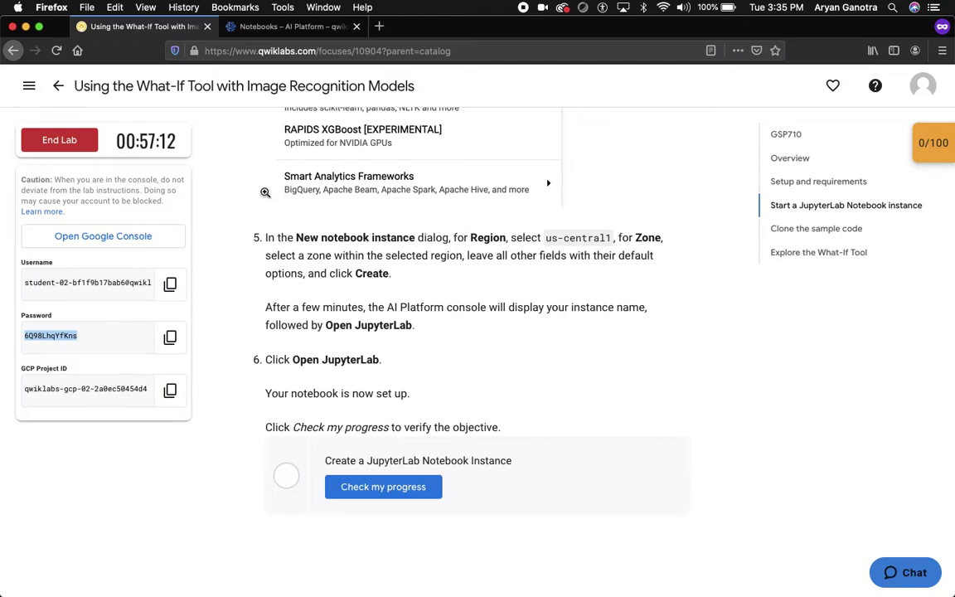
{"action": "left_click", "coordinate": [282, 27]}
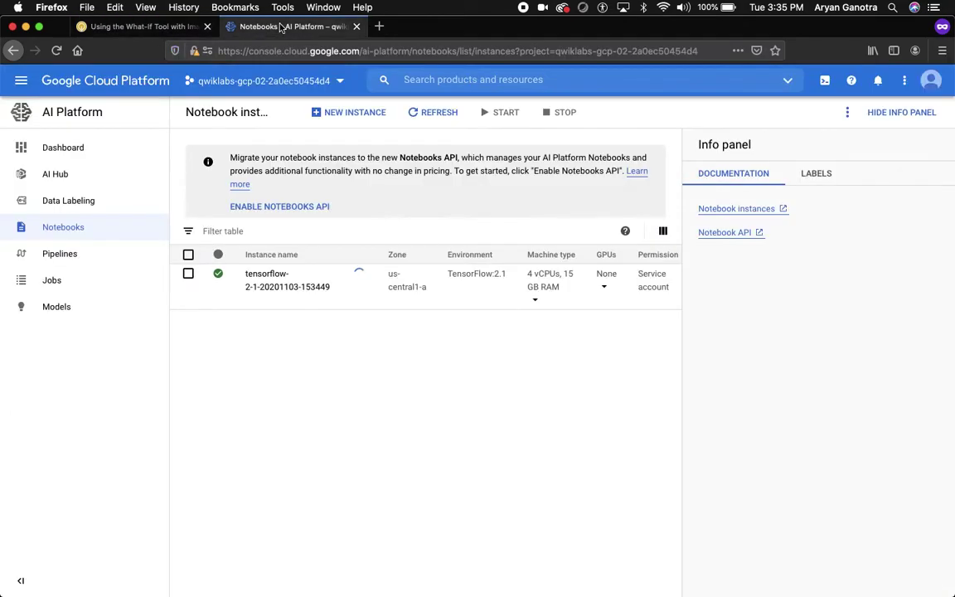
{"action": "left_click", "coordinate": [142, 27]}
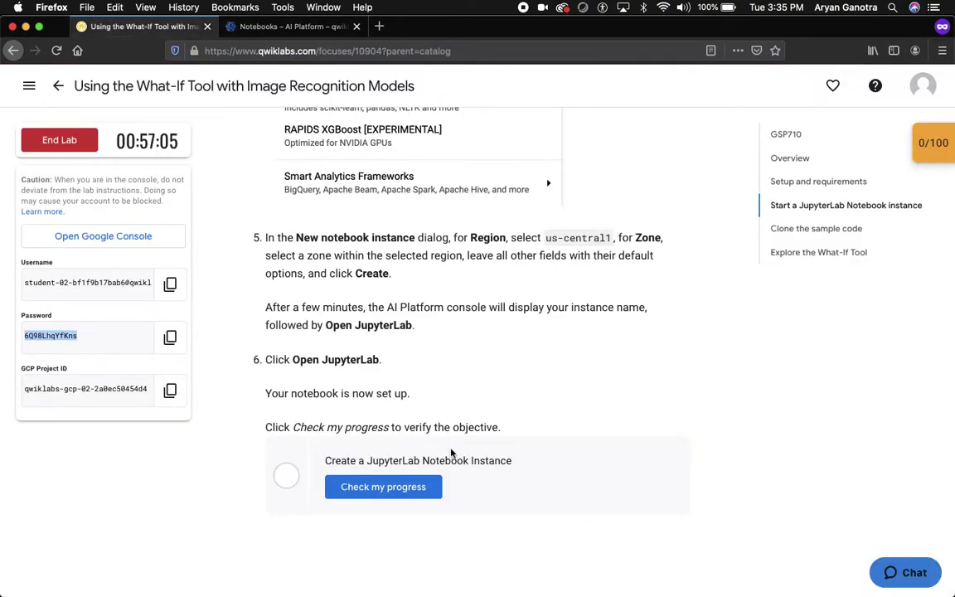
Step: Check the lab progress for the "Create a JupyterLab Notebook Instance" objective and read the first instruction for cloning the sample code
{"action": "scroll", "coordinate": [452, 452], "scroll_direction": "down", "scroll_amount": 2}
{"action": "left_click", "coordinate": [409, 404]}
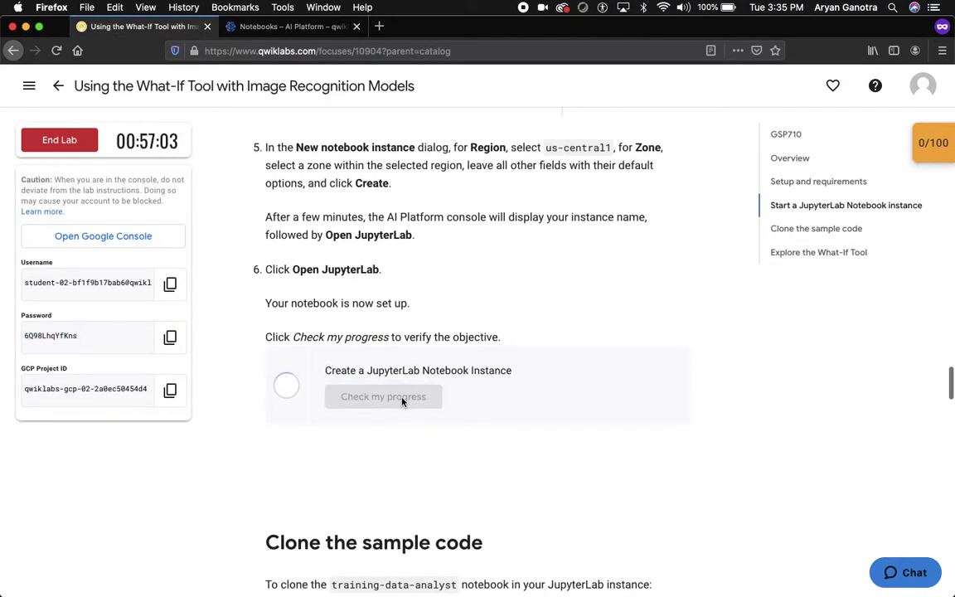
{"action": "scroll", "coordinate": [488, 471], "scroll_direction": "down", "scroll_amount": 5}
{"action": "scroll", "coordinate": [487, 472], "scroll_direction": "down", "scroll_amount": 4}
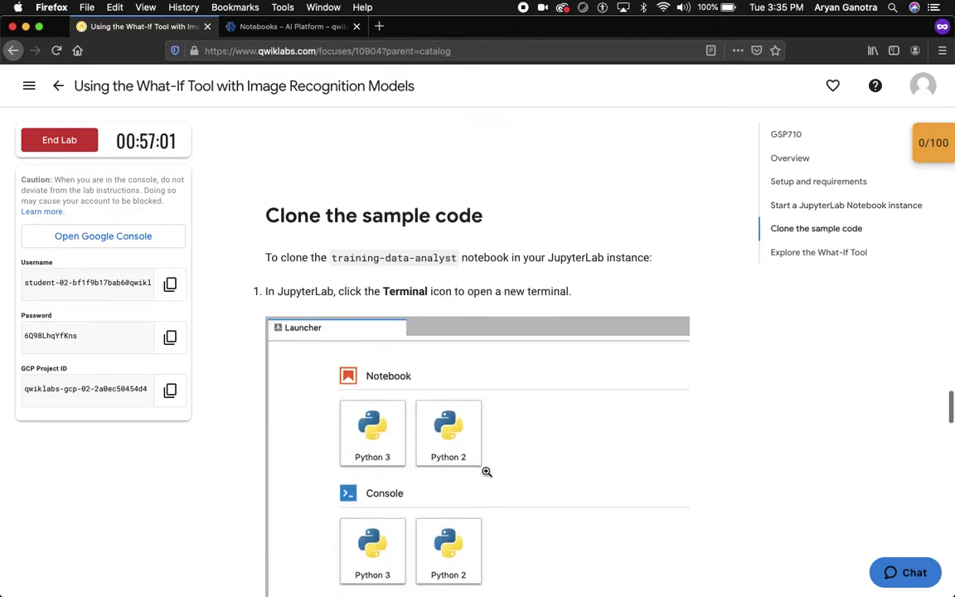
{"action": "scroll", "coordinate": [486, 473], "scroll_direction": "down", "scroll_amount": 2}
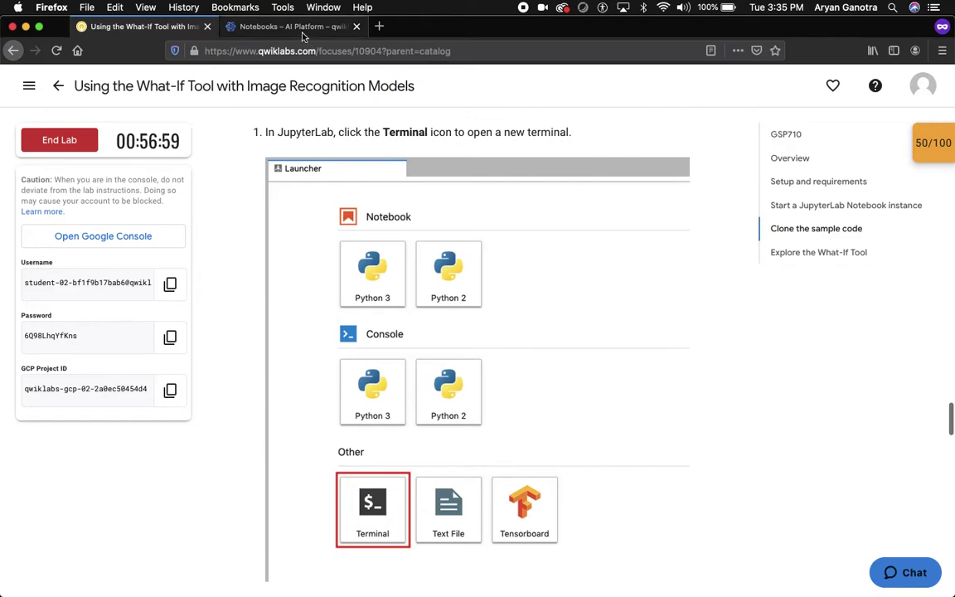
Step: Reload the notebook instances list in the Cloud Console and open JupyterLab for the new TensorFlow 2.1 instance
{"action": "left_click", "coordinate": [272, 27]}
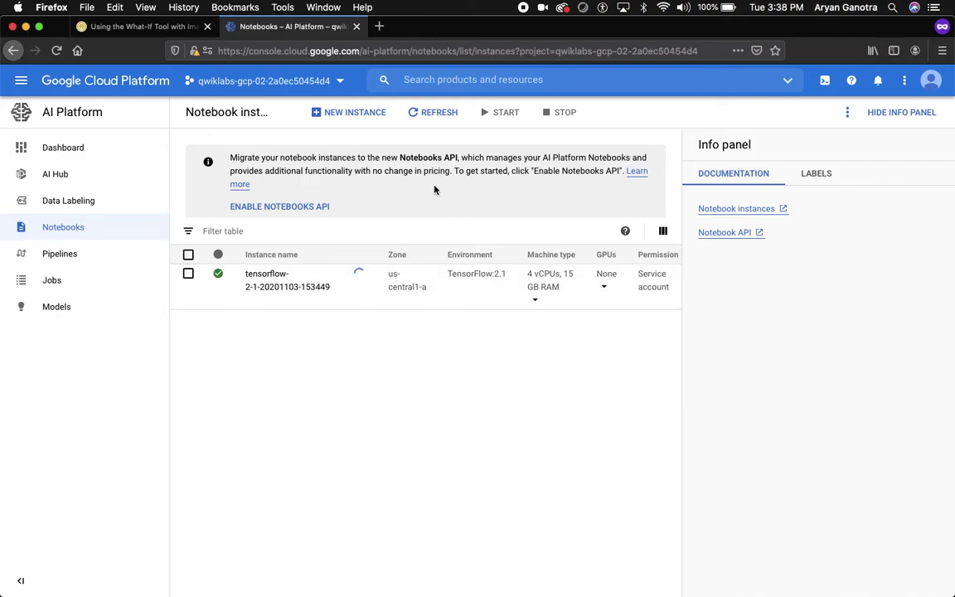
{"action": "left_click", "coordinate": [267, 48]}
{"action": "key", "text": "Return"}
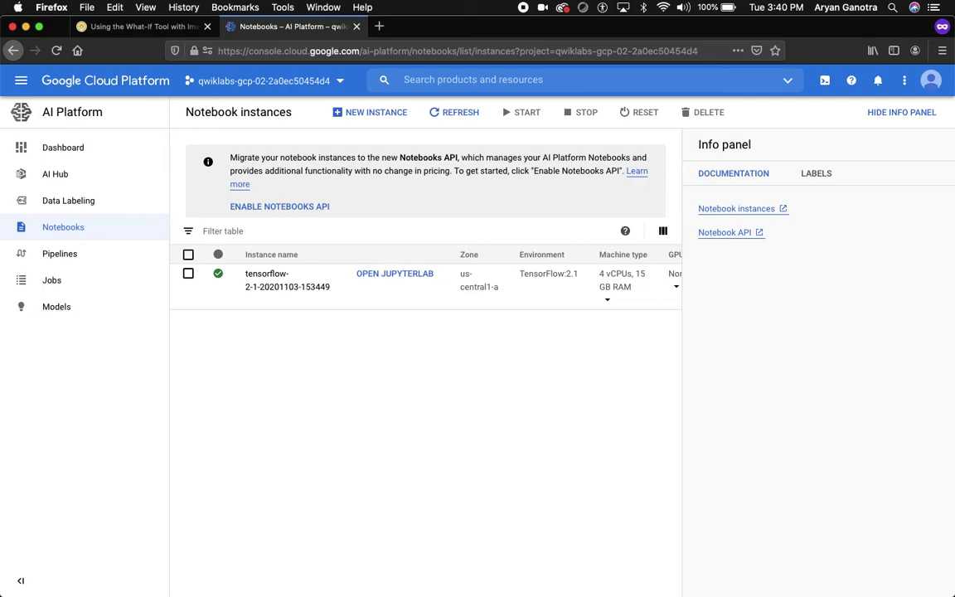
{"action": "left_click", "coordinate": [382, 283]}
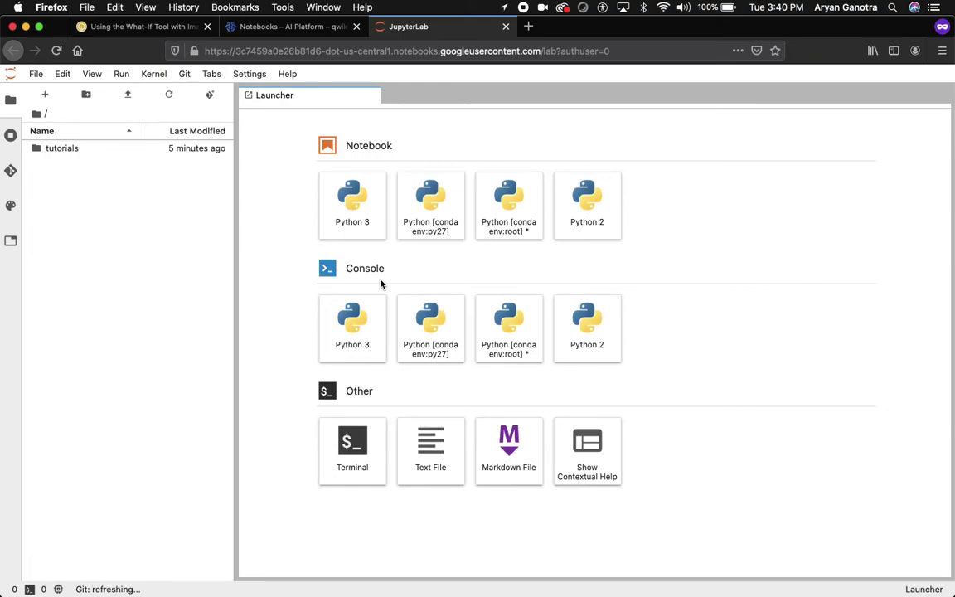
{"action": "left_click", "coordinate": [335, 468]}
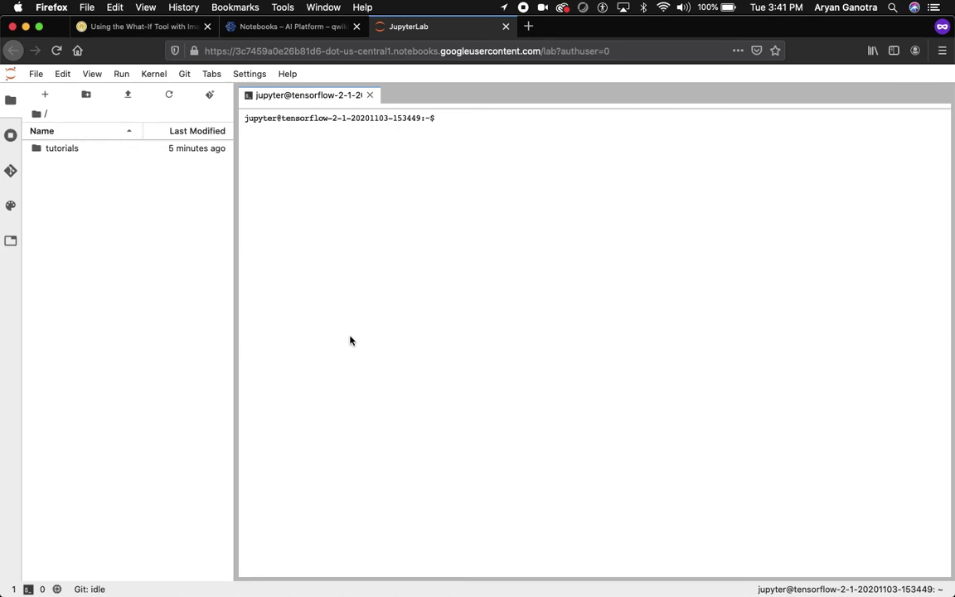
{"action": "left_click", "coordinate": [161, 26]}
{"action": "scroll", "coordinate": [377, 376], "scroll_direction": "down", "scroll_amount": 5}
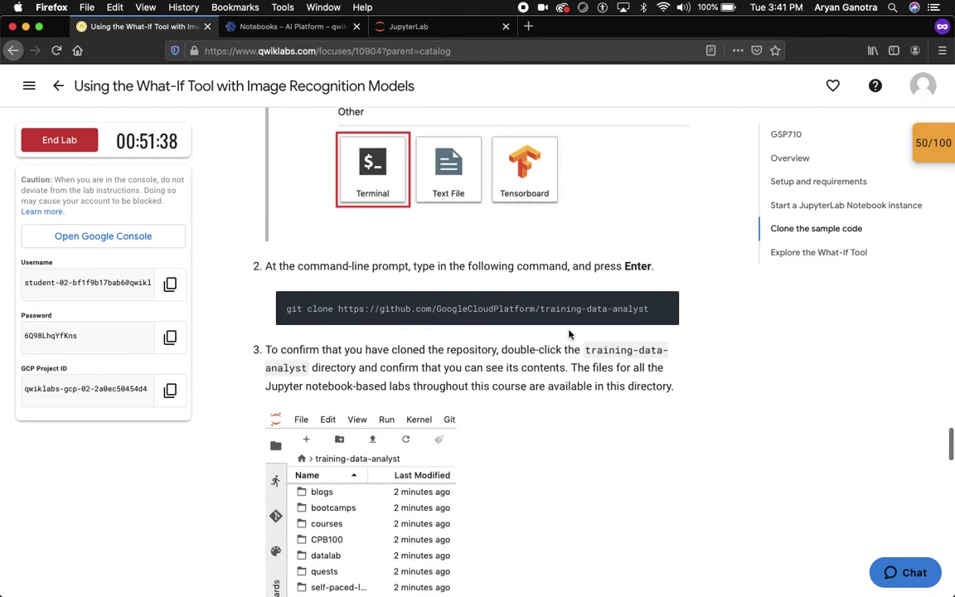
{"action": "mouse_move", "coordinate": [667, 307]}
{"action": "left_click", "coordinate": [431, 26]}
{"action": "type", "text": "git clone https://github.com/GoogleCloudPlatform/training-data-analyst"}
{"action": "key", "text": "Return"}
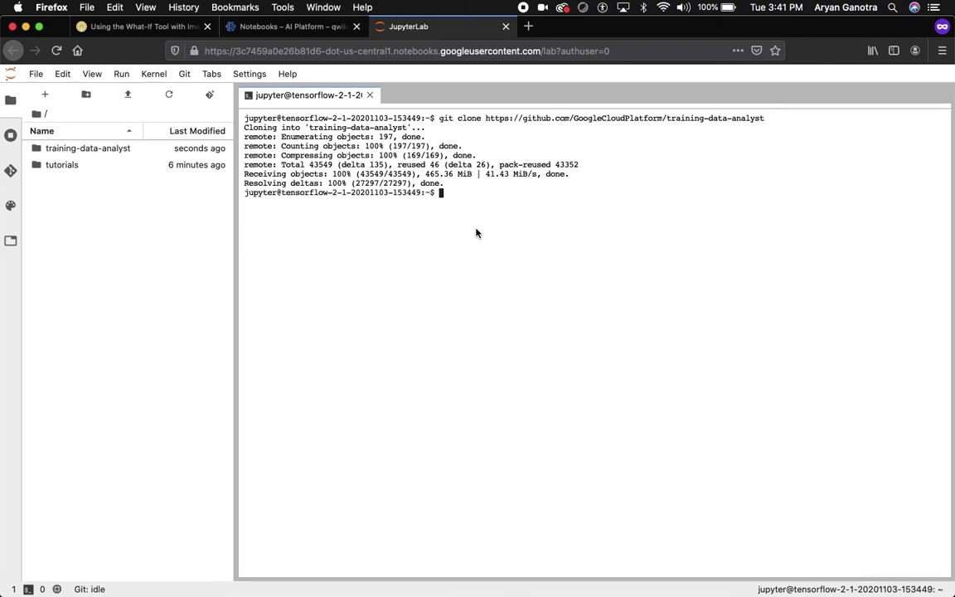
Step: Return to the lab instructions and check the progress for the "Clone the sample code" objective
{"action": "left_click", "coordinate": [208, 31]}
{"action": "scroll", "coordinate": [378, 504], "scroll_direction": "down", "scroll_amount": 5}
{"action": "left_click", "coordinate": [377, 502]}
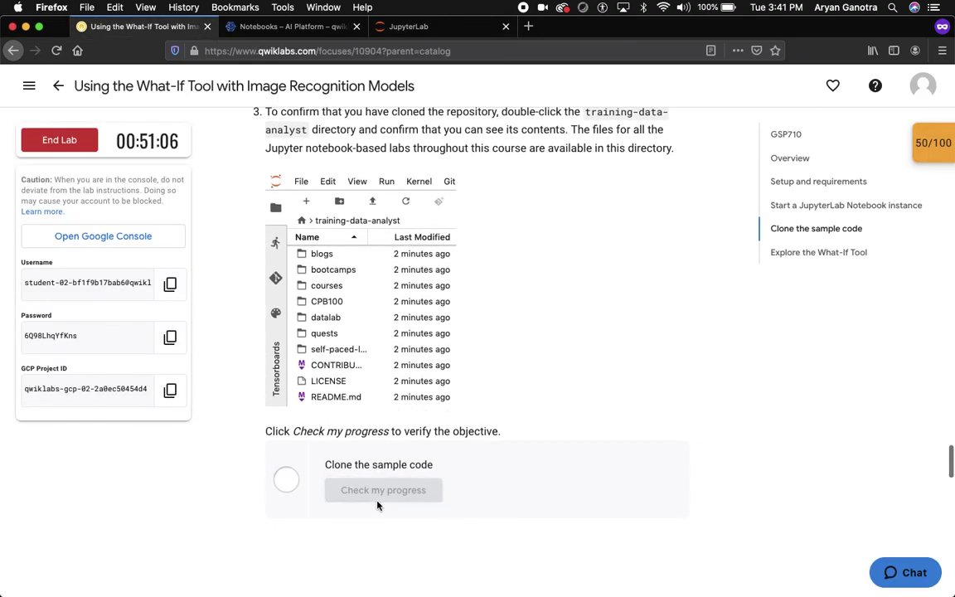